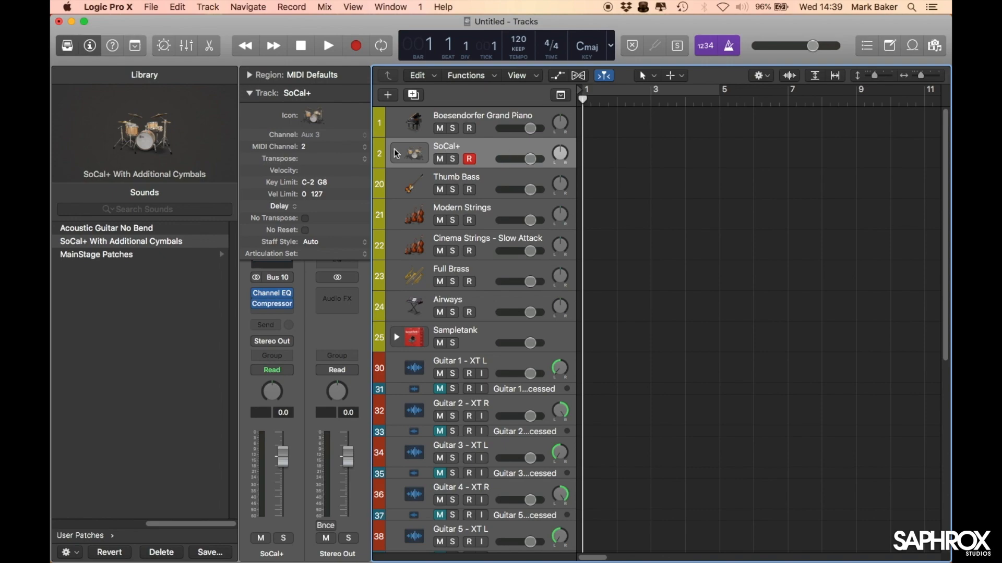
Collapse the SoCal+ track stack and record-enable the Boesendorfer Grand Piano track together with SoCal+
{"action": "left_click", "coordinate": [397, 153]}
{"action": "left_click", "coordinate": [396, 153]}
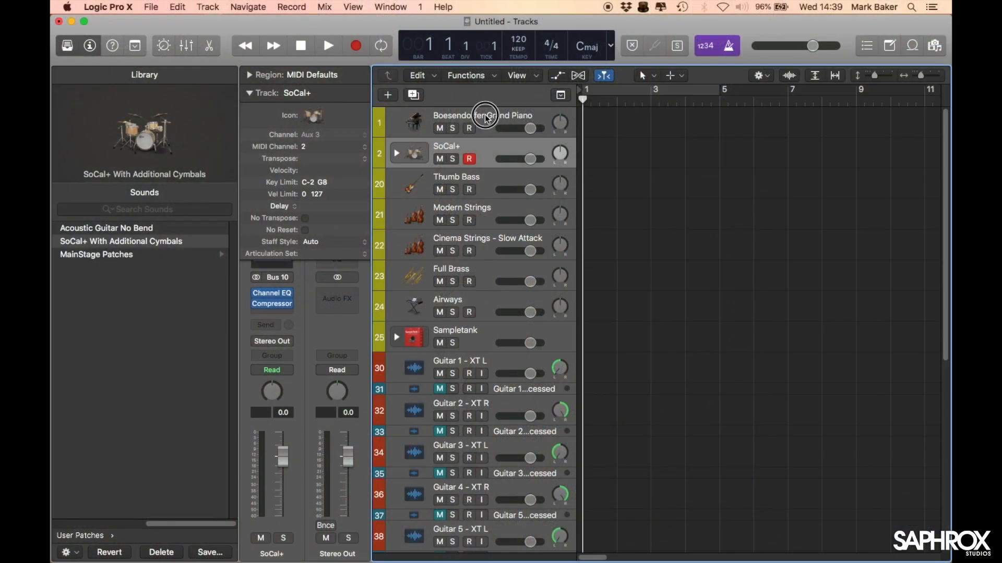
{"action": "left_click", "coordinate": [479, 127]}
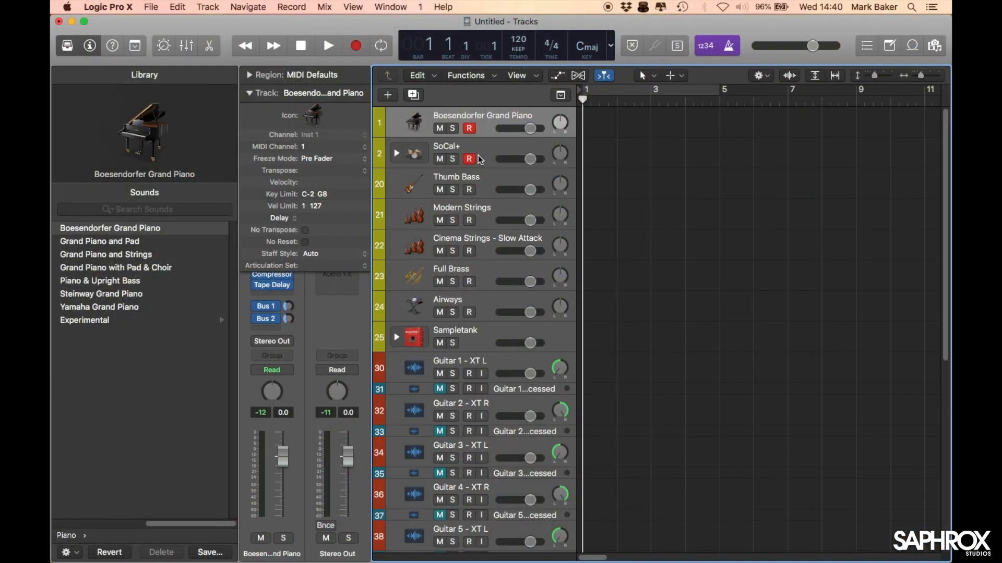
Open the MIDI Environment and switch it from the Mixer layer to the Click & Ports layer
{"action": "key", "text": "super+0"}
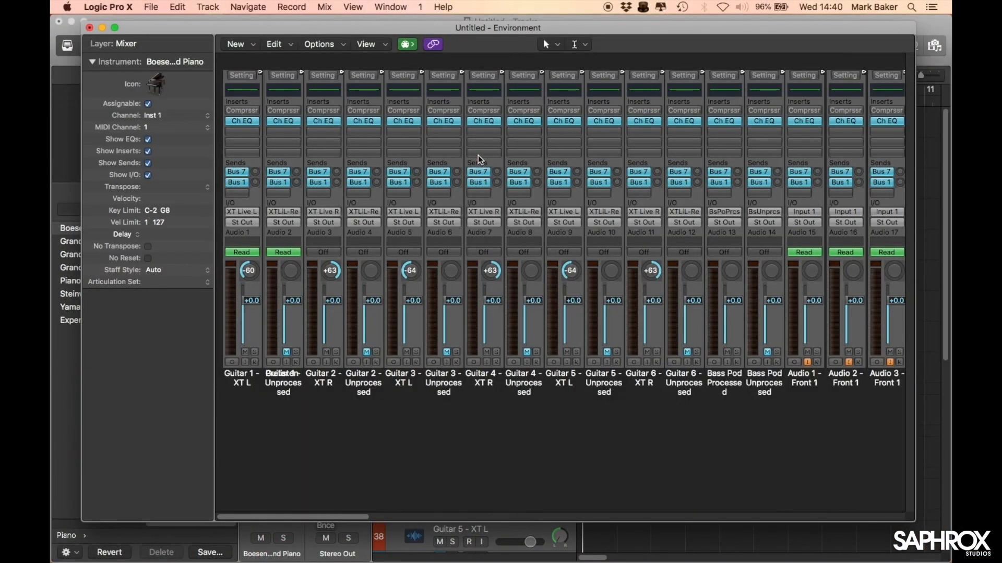
{"action": "left_click", "coordinate": [391, 7]}
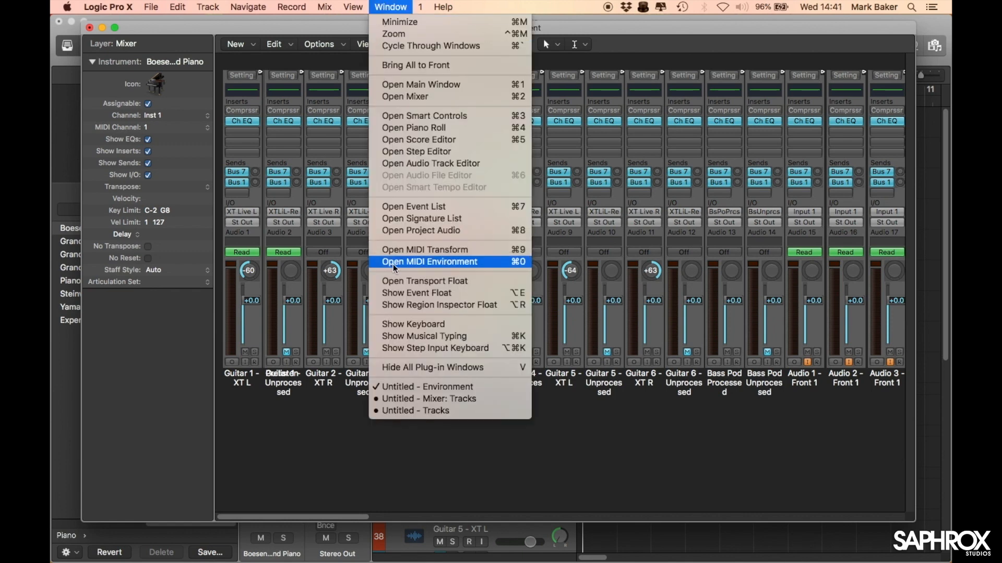
{"action": "left_click", "coordinate": [336, 452]}
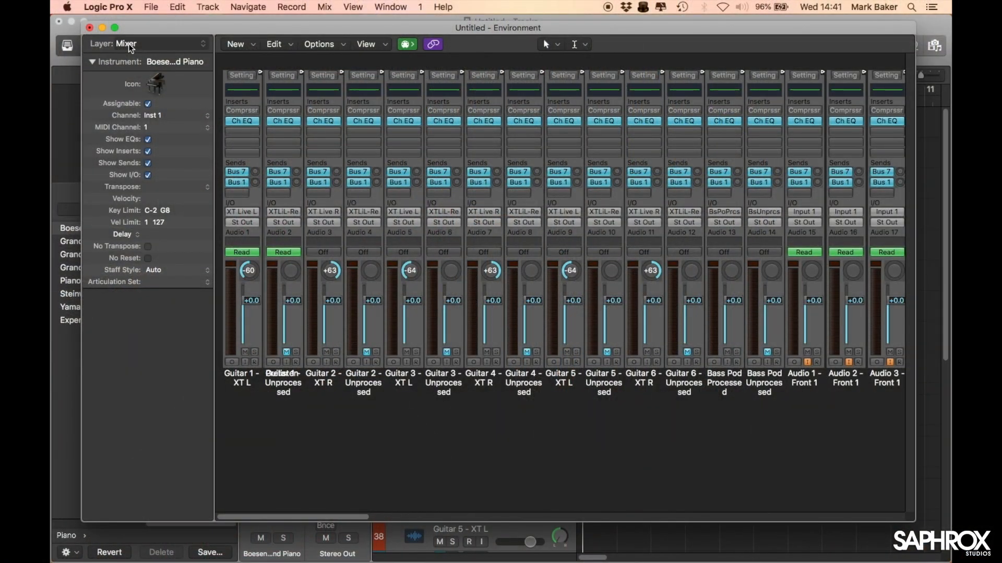
{"action": "left_click", "coordinate": [130, 47]}
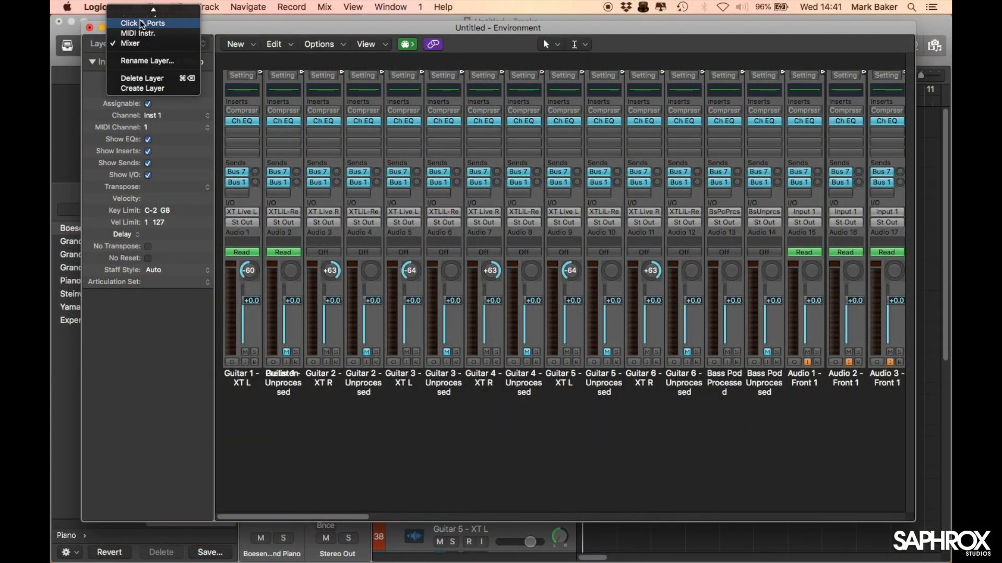
{"action": "left_click", "coordinate": [140, 23]}
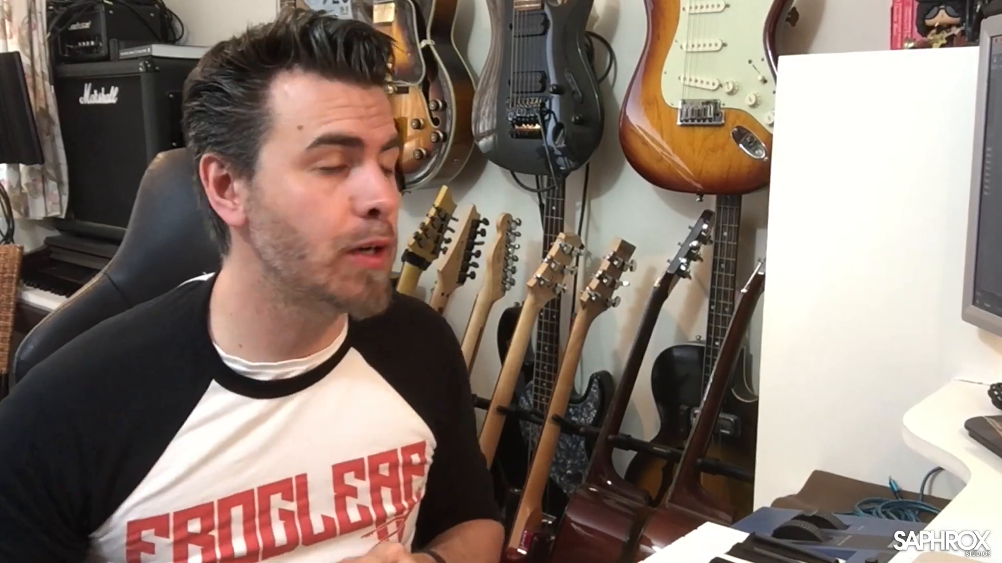
Add a mapped instrument to the Click & Ports layer, placed below the Input Notes keyboard, and name it Main Drums
{"action": "left_click", "coordinate": [253, 47]}
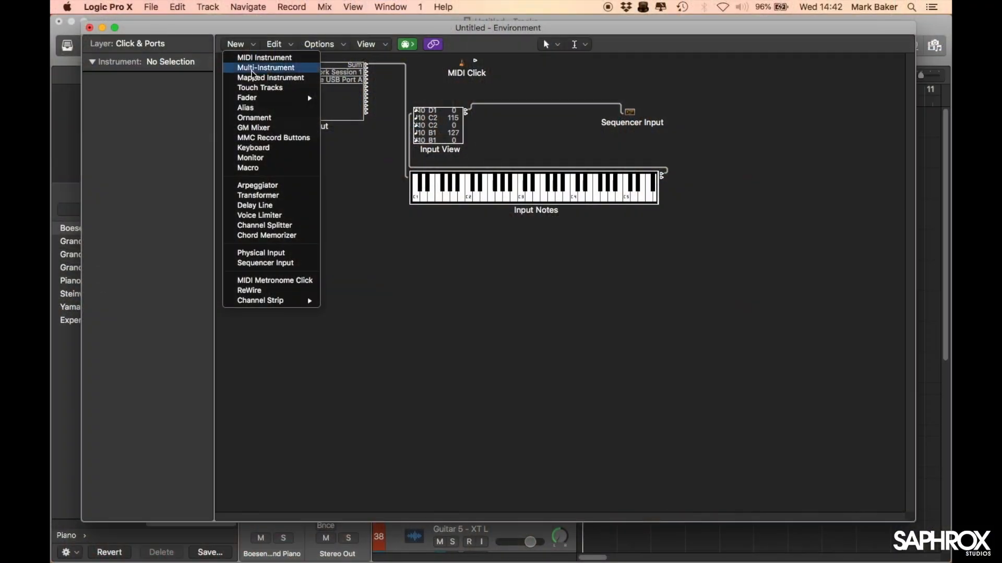
{"action": "left_click", "coordinate": [255, 78]}
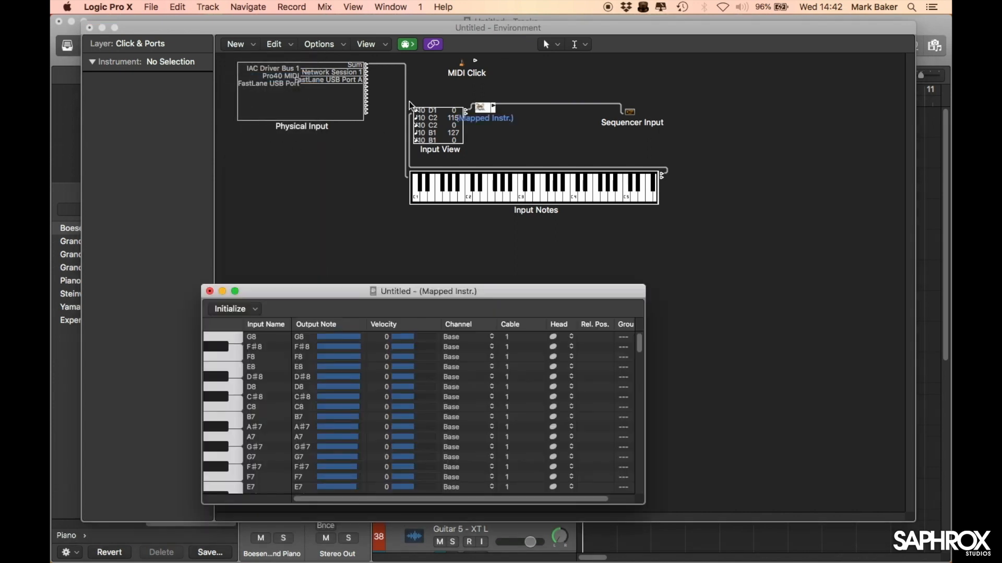
{"action": "left_click", "coordinate": [209, 291]}
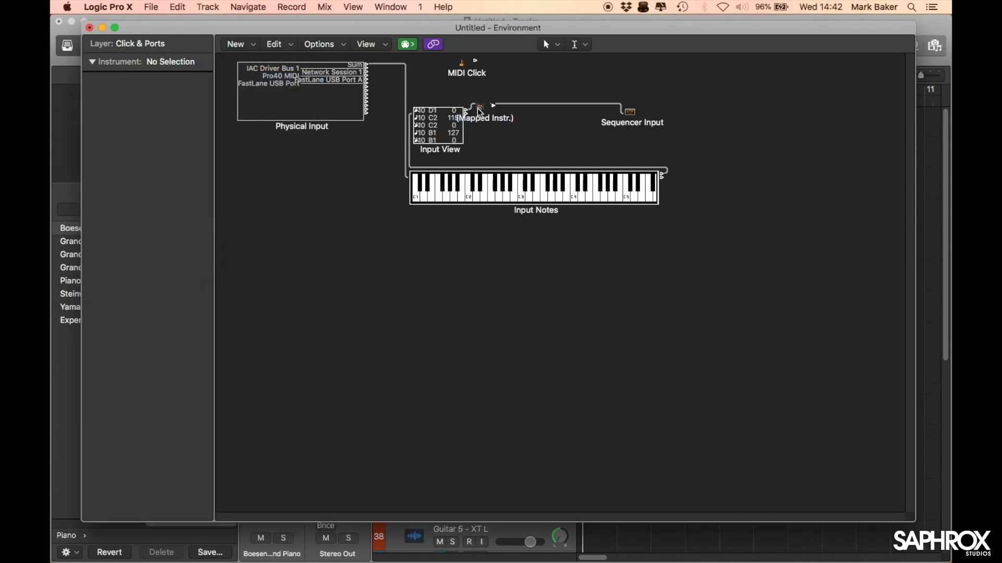
{"action": "left_click_drag", "start_coordinate": [479, 109], "coordinate": [394, 282]}
{"action": "left_click", "coordinate": [395, 285]}
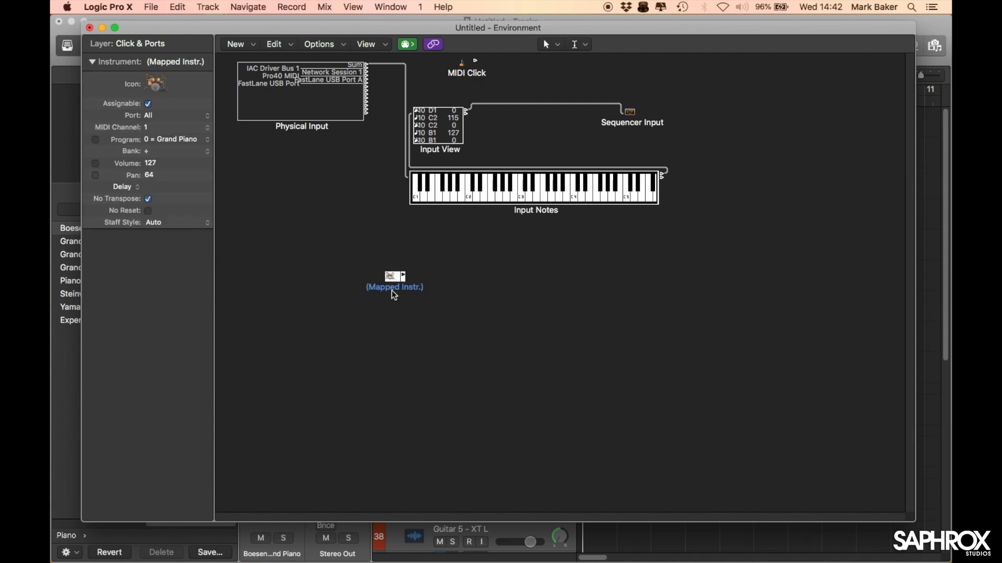
{"action": "double_click", "coordinate": [189, 62]}
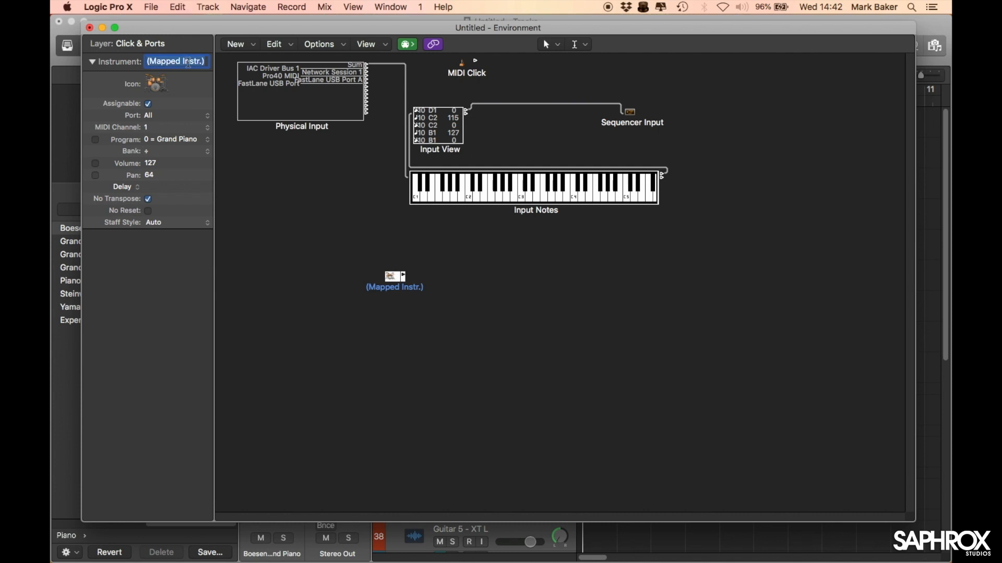
{"action": "type", "text": "Main Drums"}
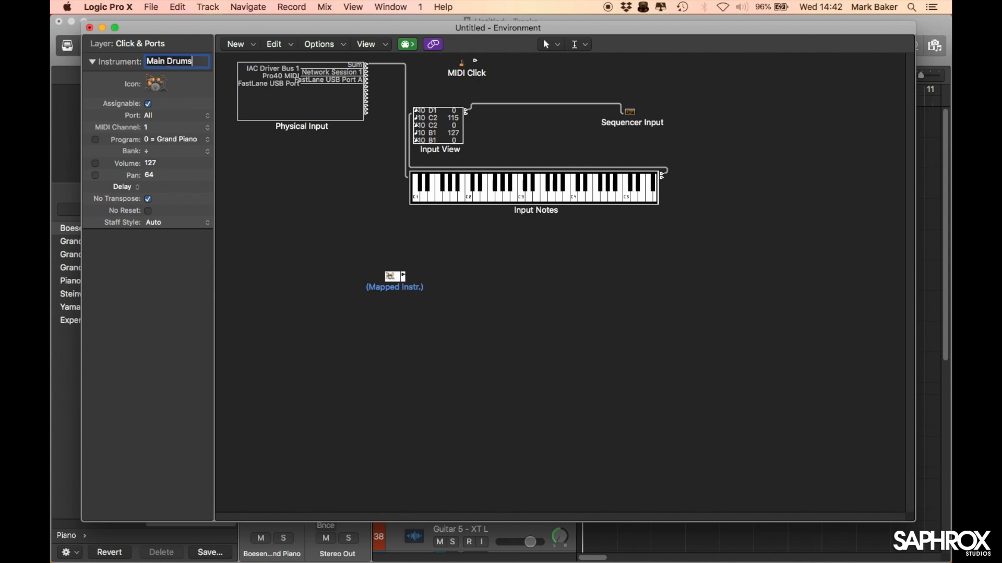
{"action": "key", "text": "Return"}
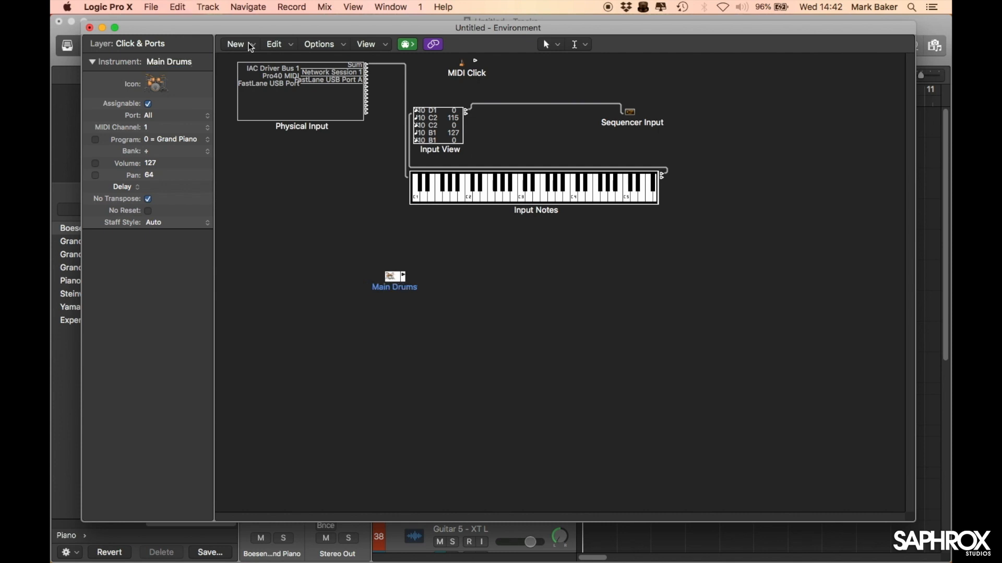
Add a second mapped instrument below Main Drums and name it Sub Drums
{"action": "left_click", "coordinate": [248, 45]}
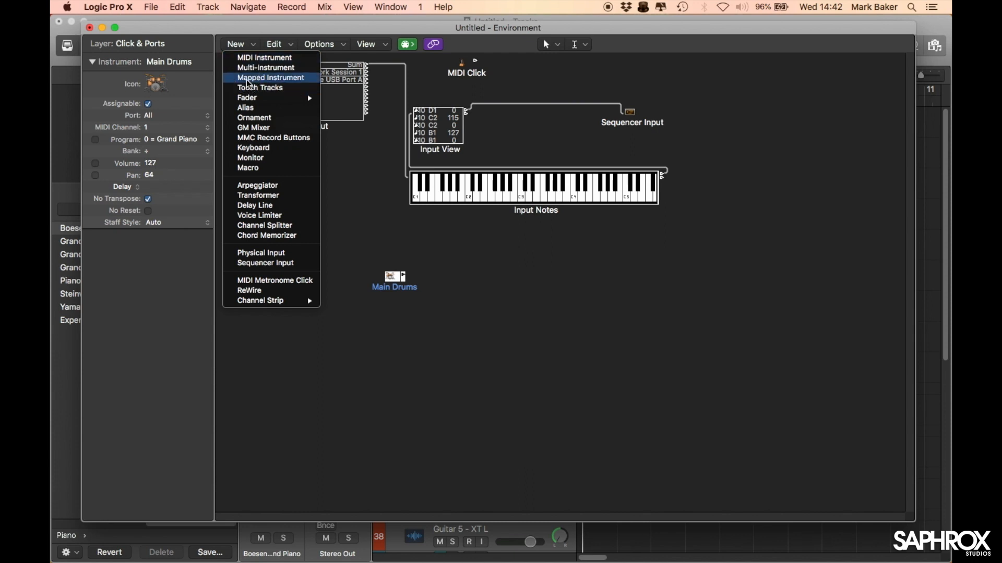
{"action": "left_click", "coordinate": [251, 78]}
{"action": "left_click", "coordinate": [210, 291]}
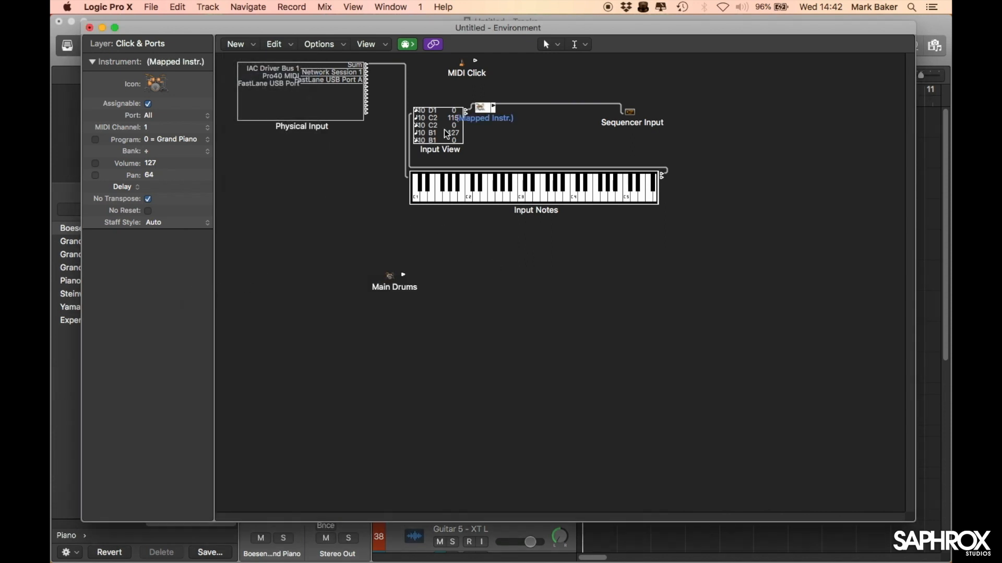
{"action": "left_click", "coordinate": [468, 334]}
{"action": "left_click_drag", "start_coordinate": [468, 334], "coordinate": [387, 337]}
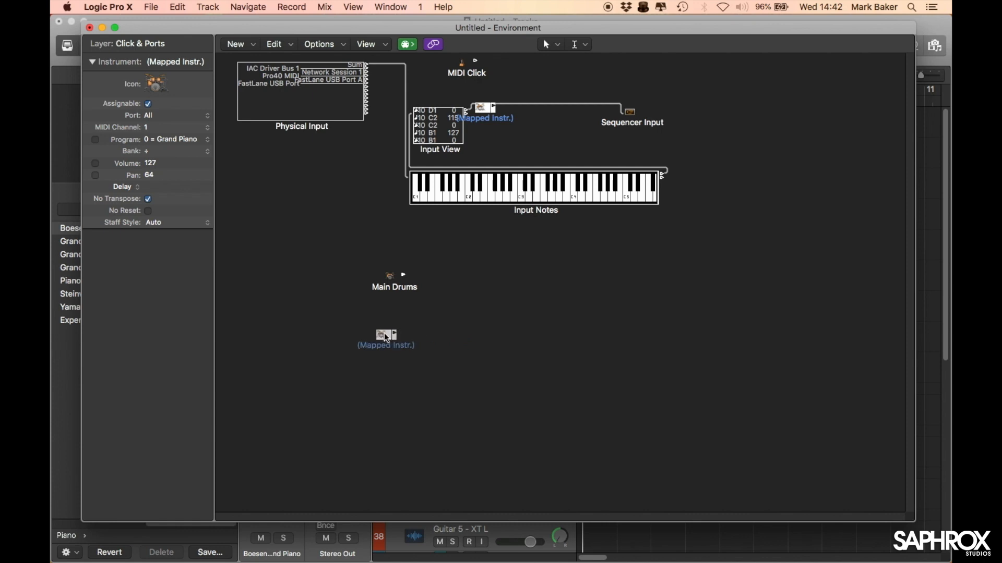
{"action": "double_click", "coordinate": [163, 63]}
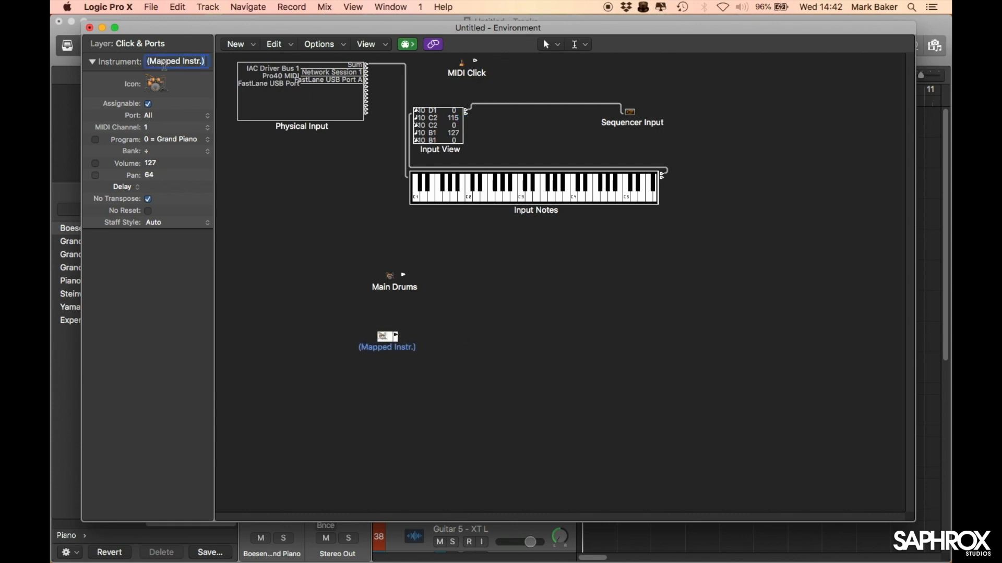
{"action": "type", "text": "Sub Drums"}
{"action": "key", "text": "Return"}
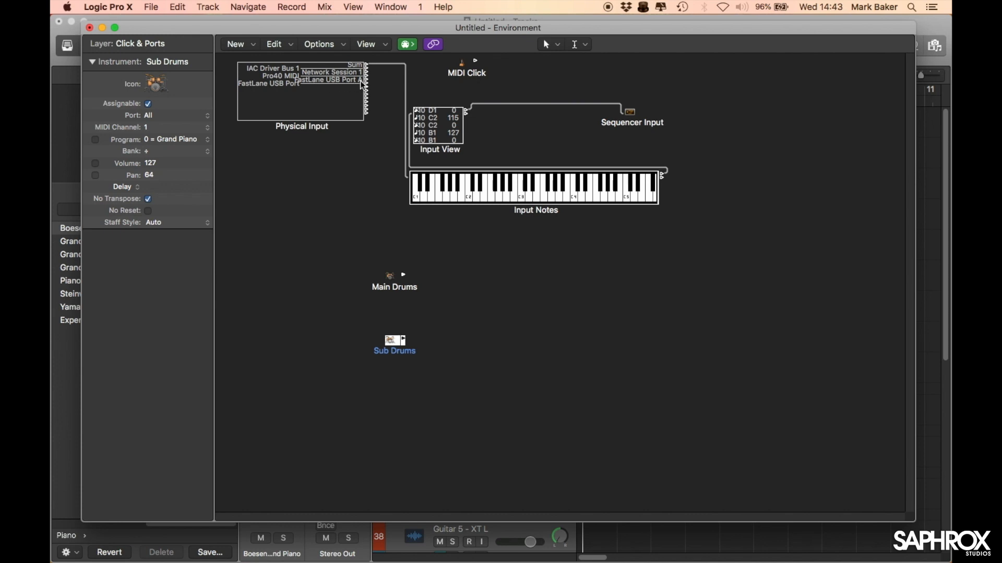
Cable one FastLane USB port of Physical Input to Main Drums and the other to Sub Drums
{"action": "mouse_move", "coordinate": [367, 84]}
{"action": "left_mouse_down"}
{"action": "mouse_move", "coordinate": [397, 82]}
{"action": "mouse_move", "coordinate": [387, 86]}
{"action": "left_mouse_up"}
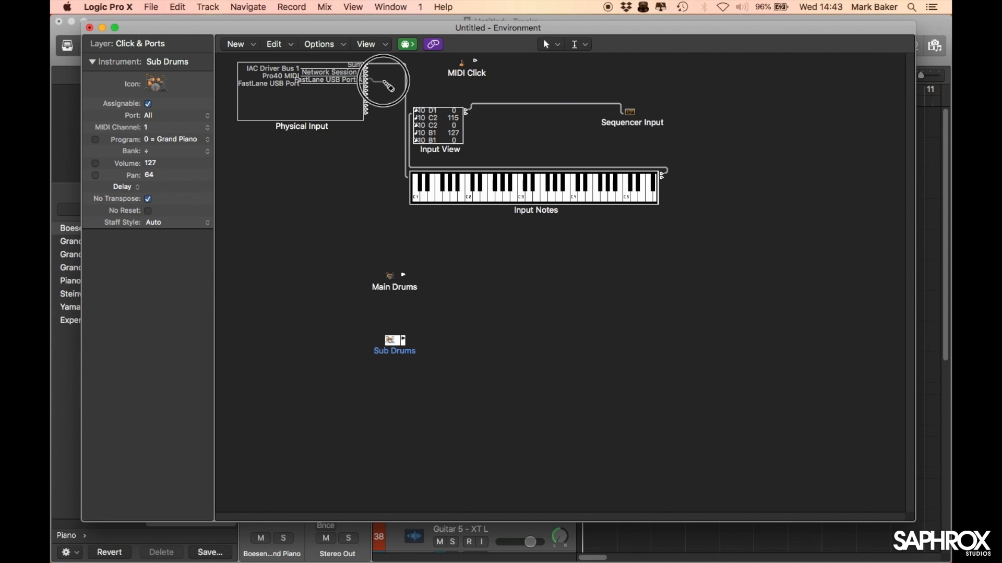
{"action": "left_click_drag", "start_coordinate": [387, 86], "coordinate": [392, 279]}
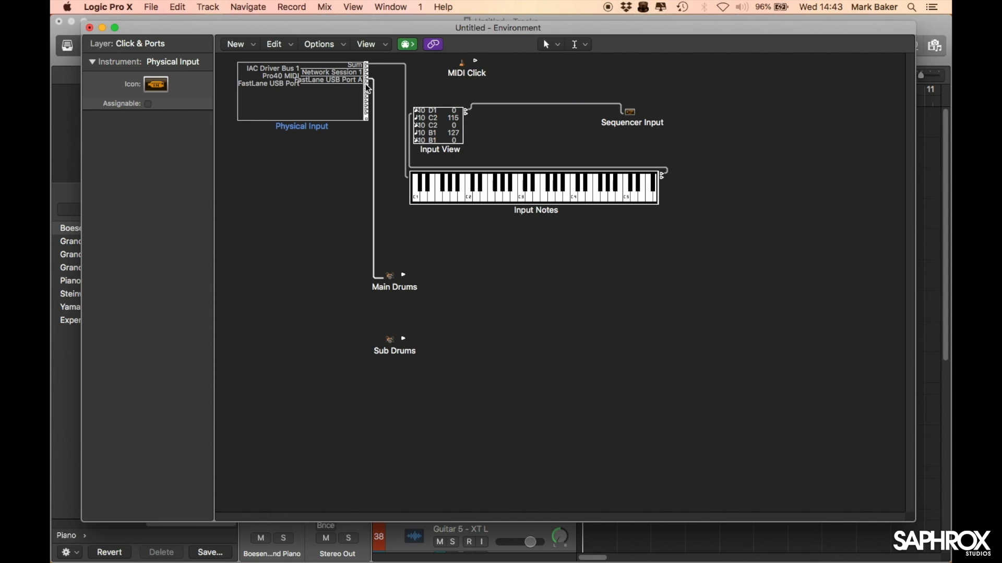
{"action": "left_click_drag", "start_coordinate": [367, 89], "coordinate": [346, 385]}
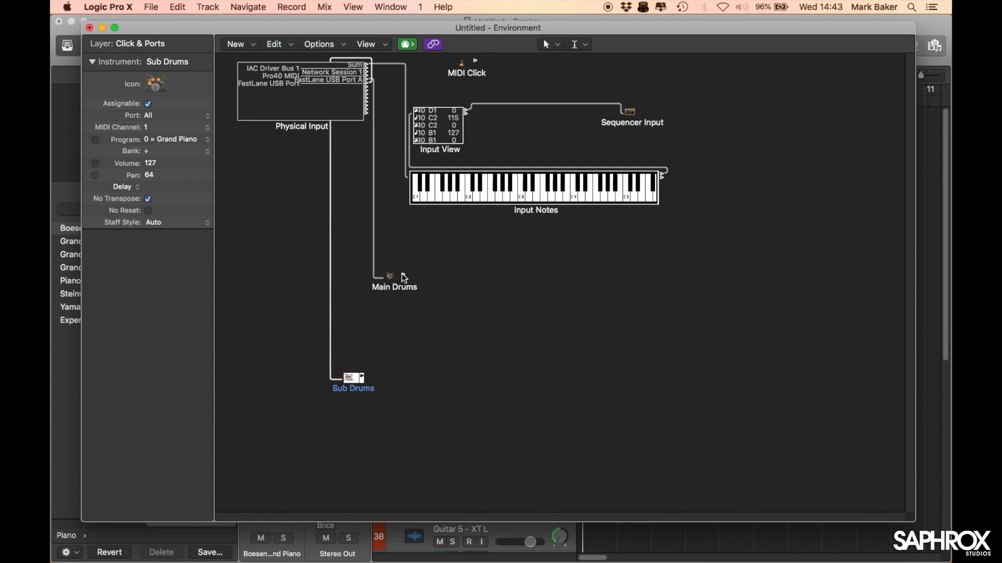
Cable the outputs of Main Drums and Sub Drums to the Input Notes keyboard, keeping their channel port settings
{"action": "left_click_drag", "start_coordinate": [404, 278], "coordinate": [462, 196]}
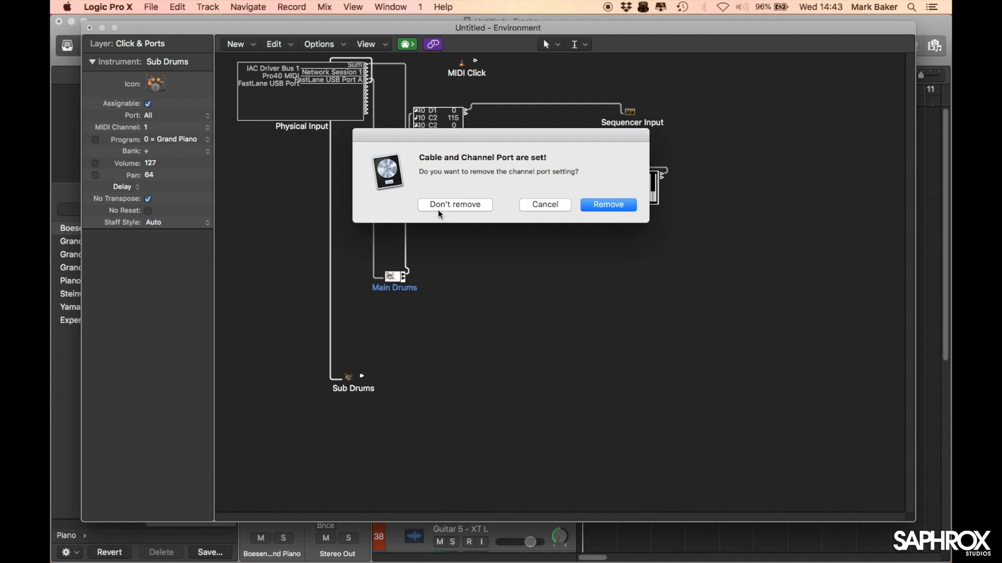
{"action": "left_click", "coordinate": [453, 205]}
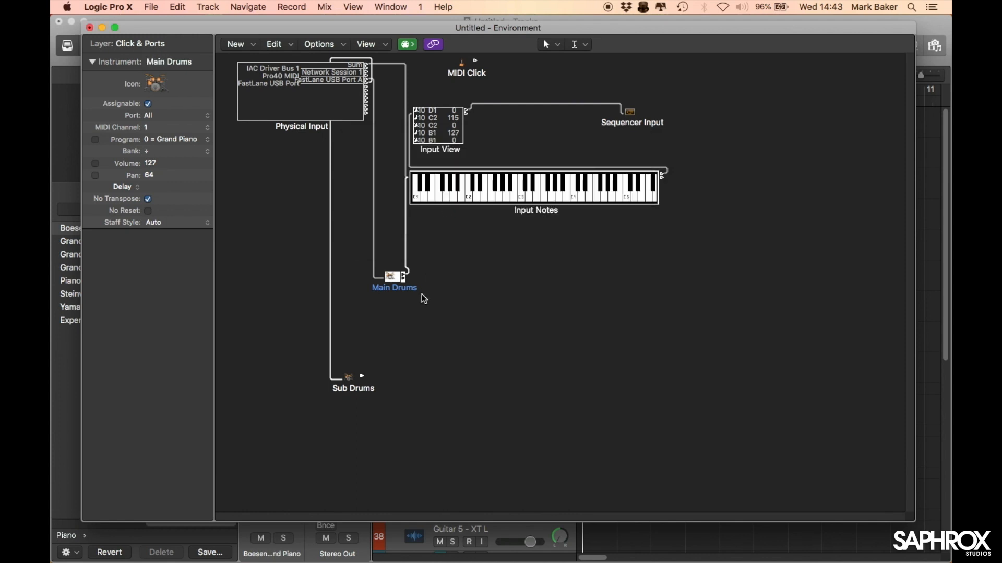
{"action": "left_click_drag", "start_coordinate": [362, 376], "coordinate": [536, 213]}
{"action": "left_click", "coordinate": [447, 205]}
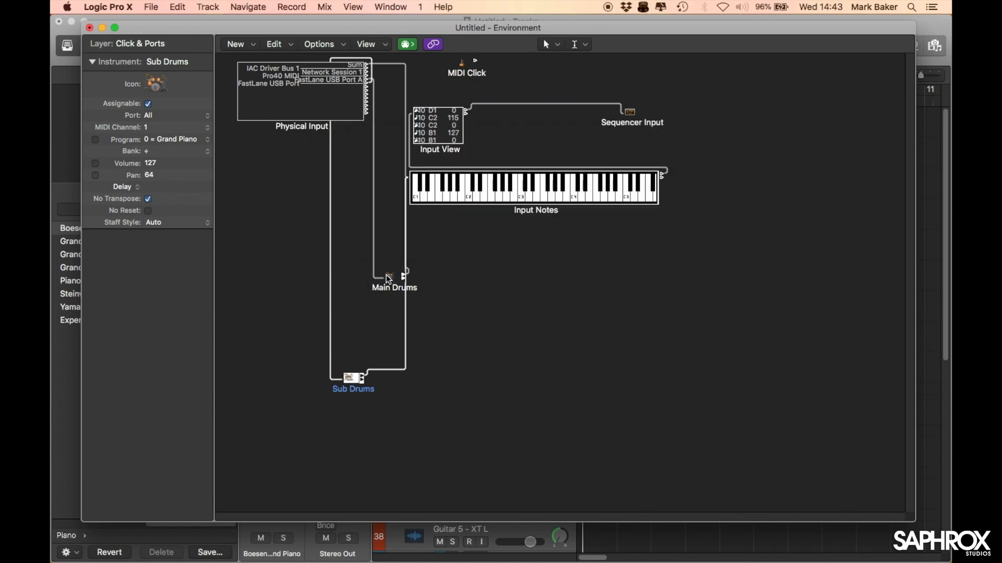
{"action": "left_click_drag", "start_coordinate": [389, 277], "coordinate": [375, 284]}
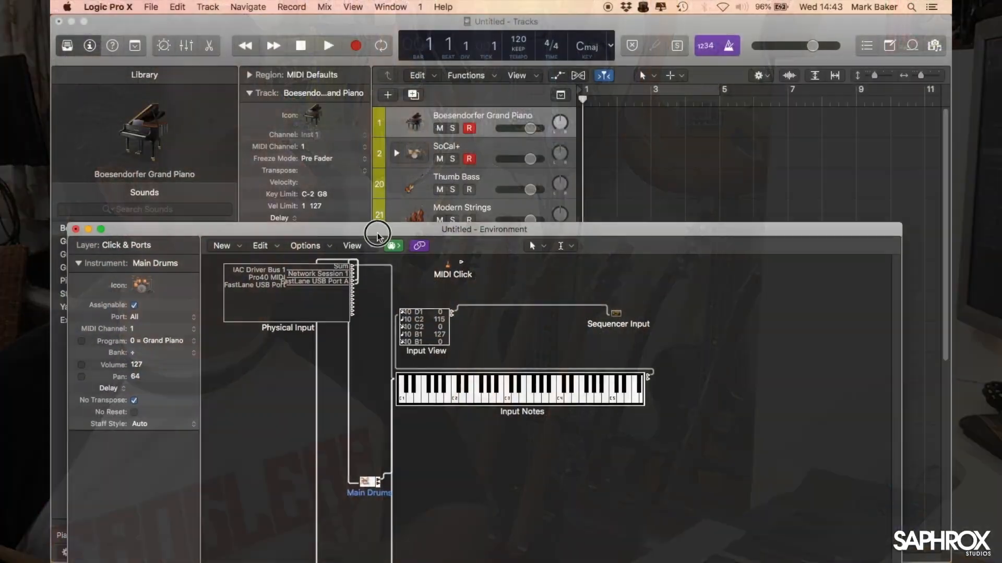
Close the Environment and select the SoCal+ track for playing the drums
{"action": "left_click_drag", "start_coordinate": [376, 233], "coordinate": [452, 171]}
{"action": "left_click", "coordinate": [146, 166]}
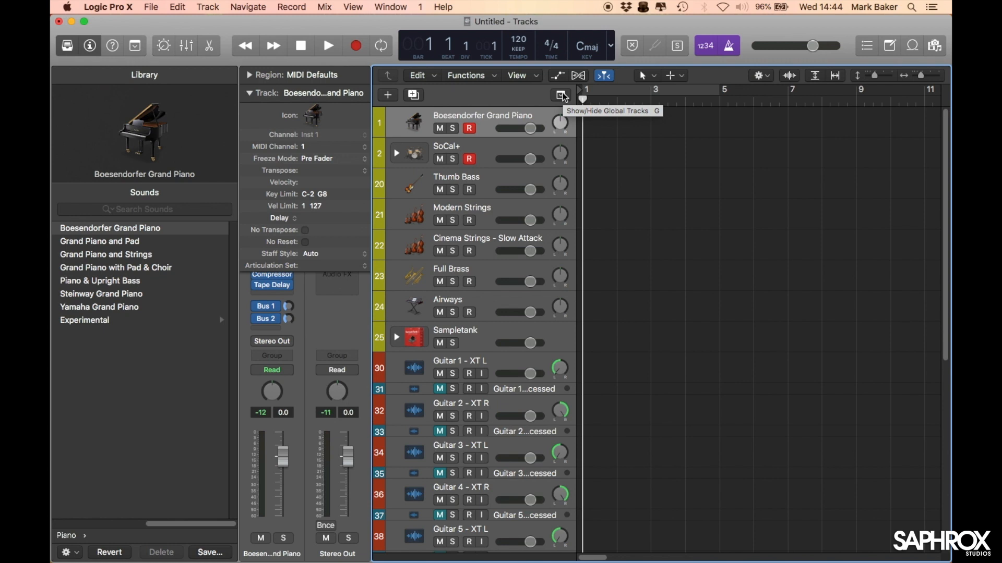
{"action": "key", "text": "Down"}
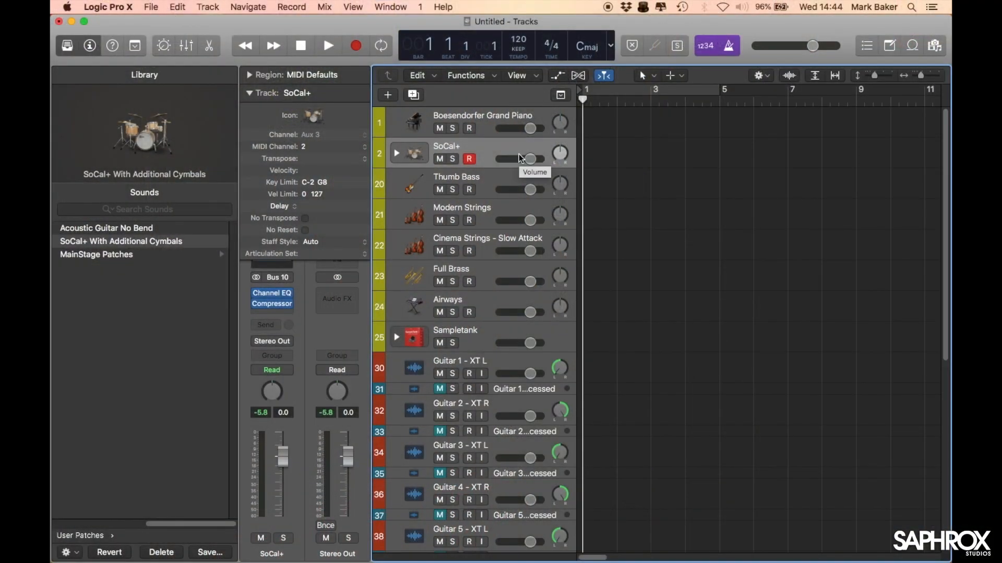
Reopen the MIDI Environment and show the Sub Drums note mapping in an enlarged window
{"action": "key", "text": "super+0"}
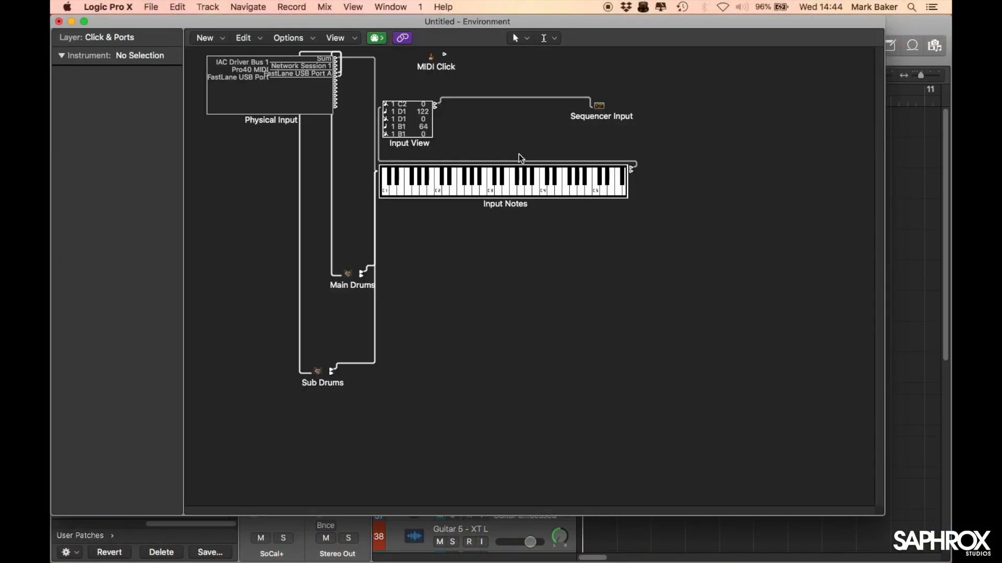
{"action": "left_click_drag", "start_coordinate": [493, 21], "coordinate": [526, 54]}
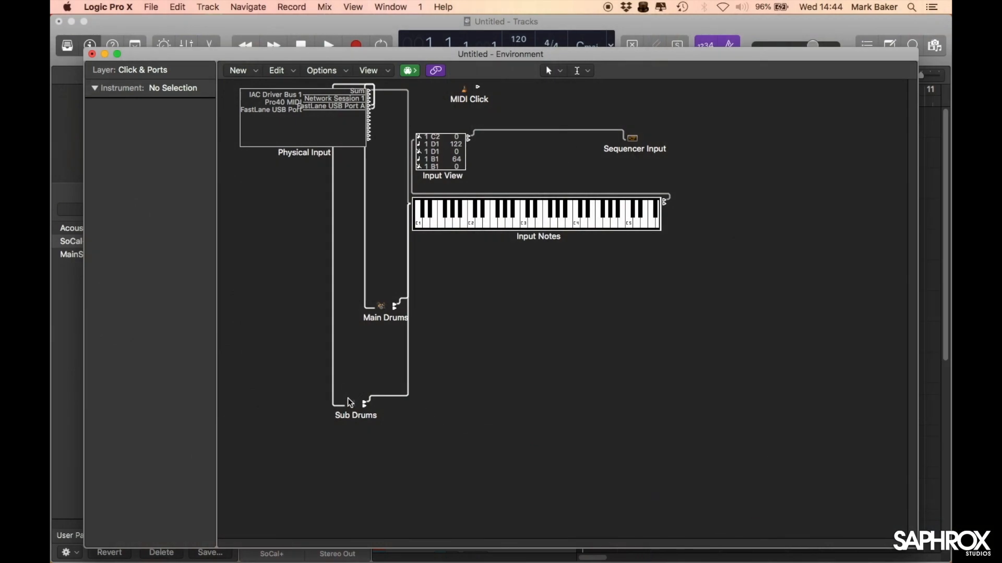
{"action": "double_click", "coordinate": [348, 404]}
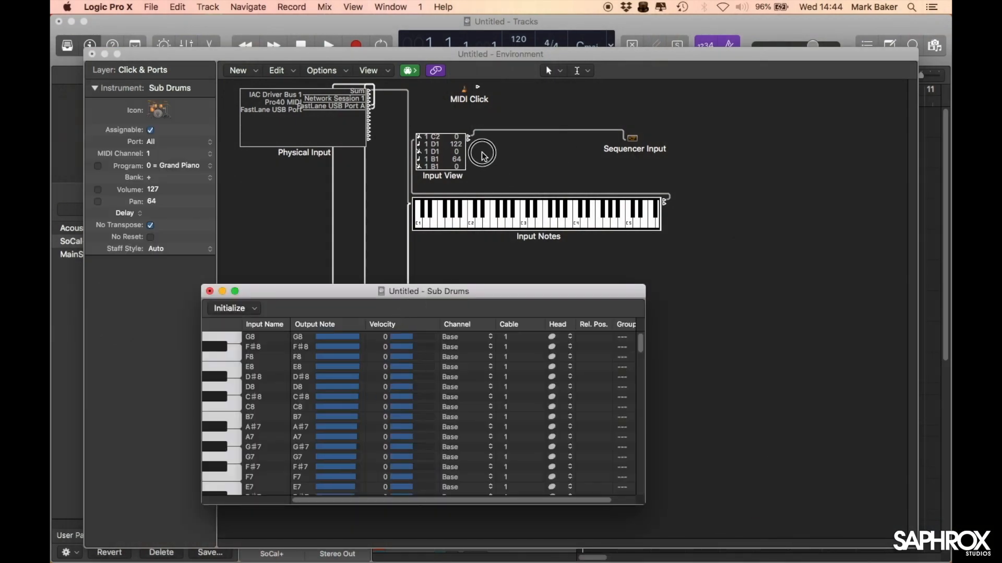
{"action": "left_click_drag", "start_coordinate": [431, 296], "coordinate": [485, 114]}
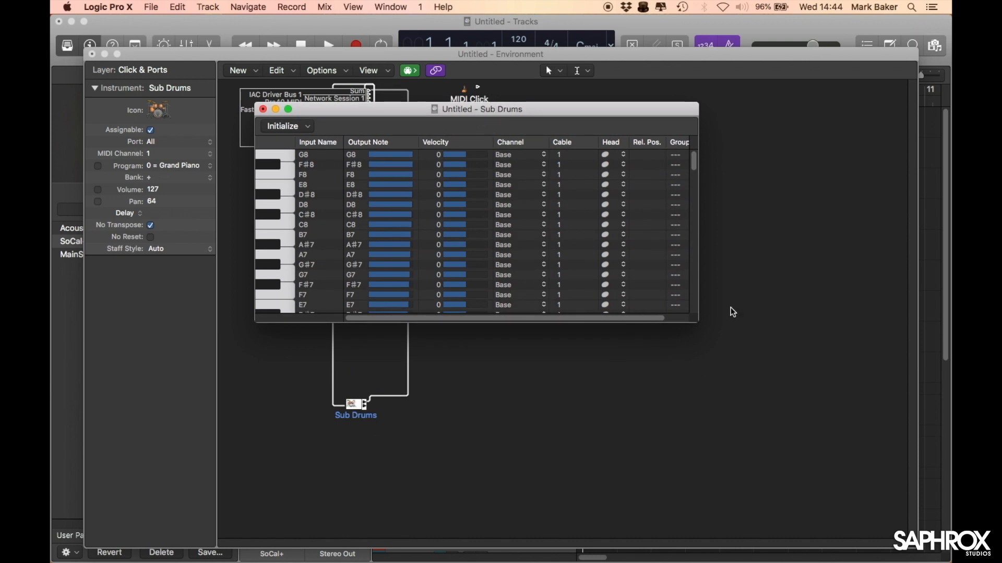
{"action": "left_click_drag", "start_coordinate": [699, 323], "coordinate": [852, 551]}
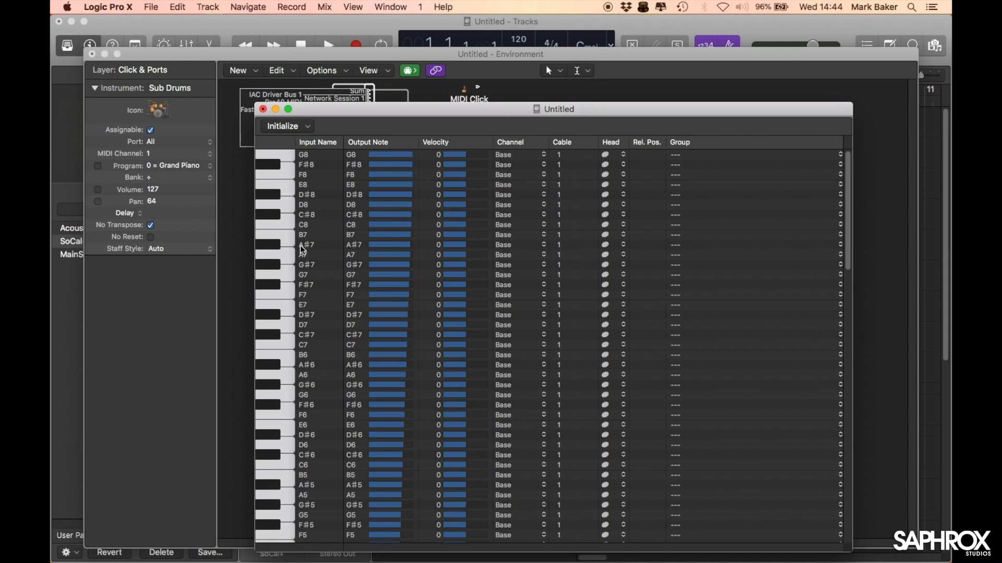
Map Mid TOM 1 in Sub Drums to output note G#2 and set its velocity offset to 102
{"action": "double_click", "coordinate": [354, 344]}
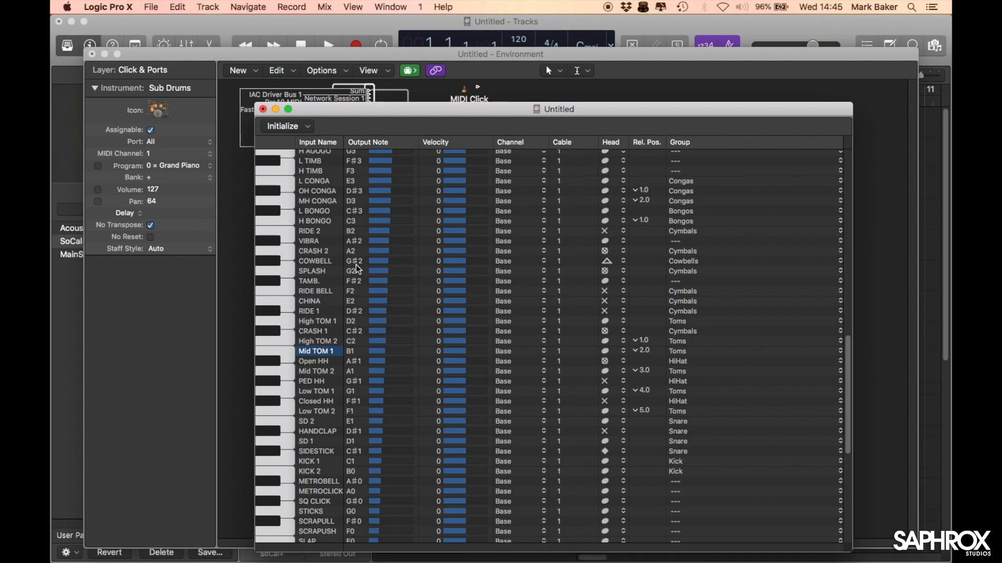
{"action": "double_click", "coordinate": [346, 353]}
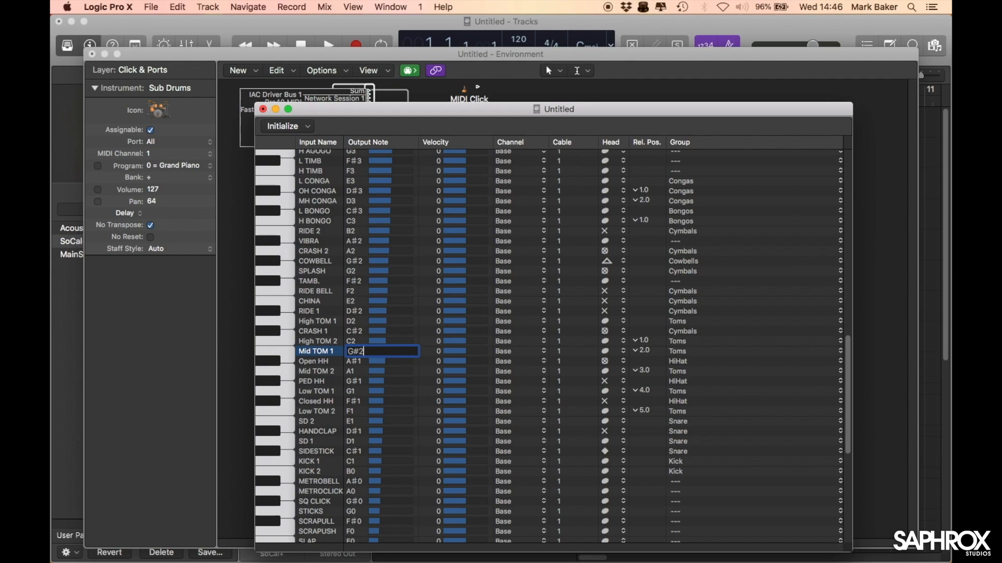
{"action": "key", "text": "Return"}
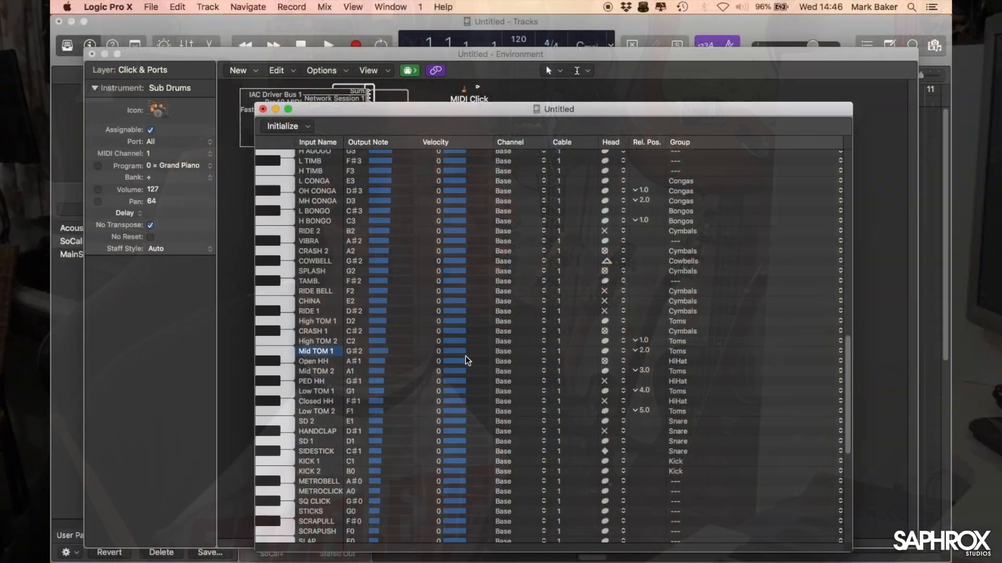
{"action": "left_click_drag", "start_coordinate": [465, 353], "coordinate": [477, 353]}
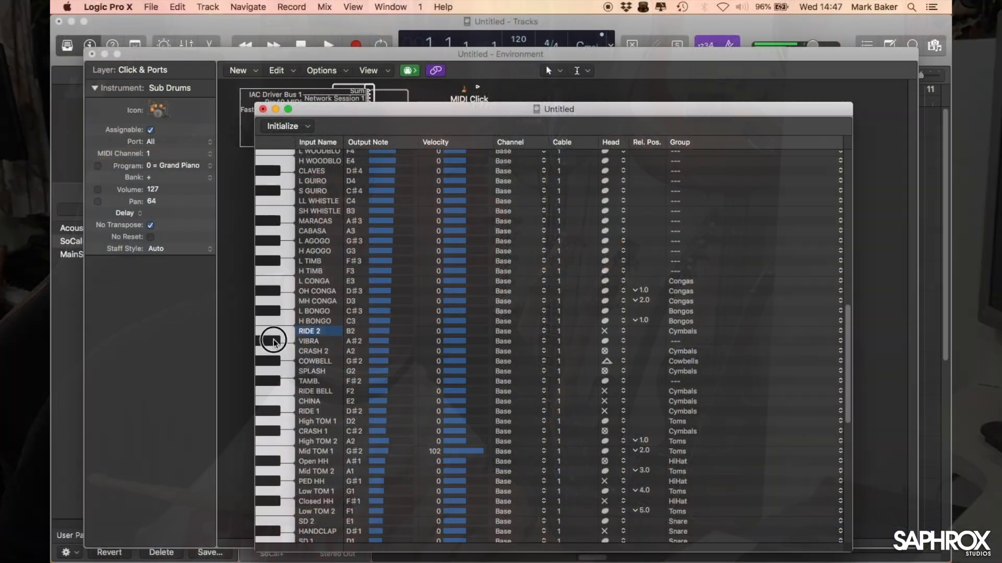
Audition the H BONGO note on the Sub Drums mapping keyboard
{"action": "left_click", "coordinate": [285, 322]}
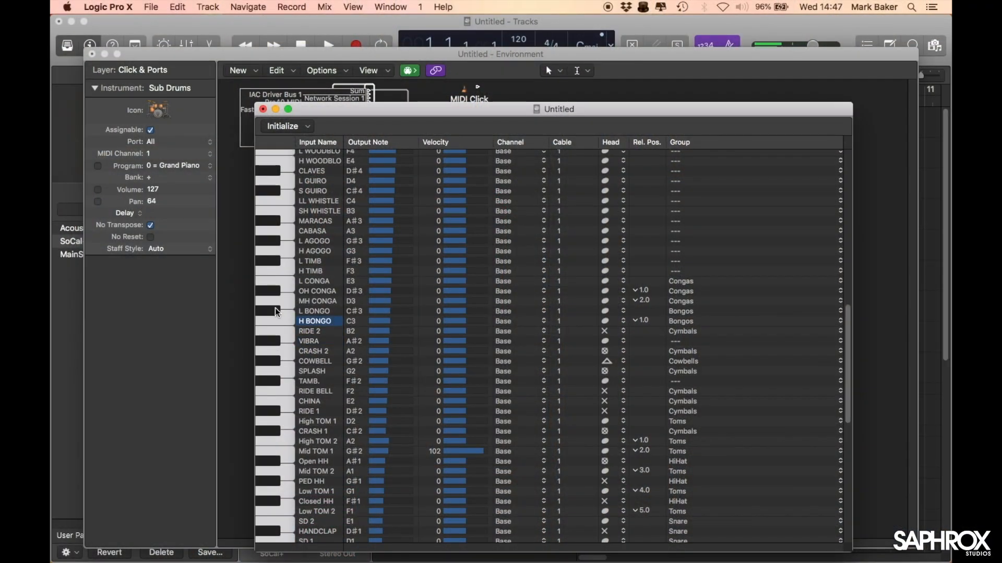